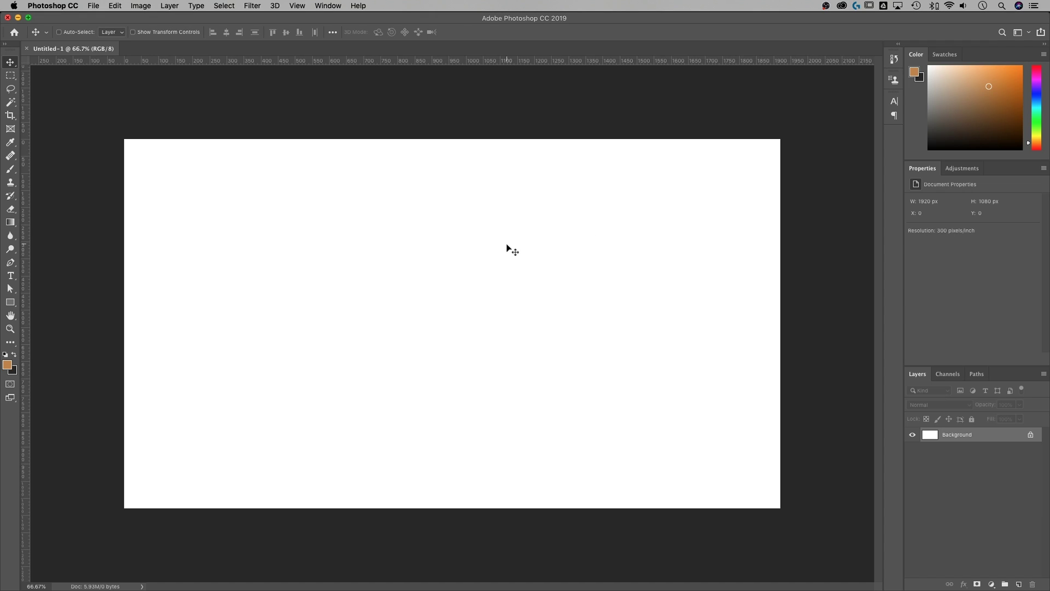
# Step: Open the Canvas Size dialog from the Image menu and move it aside
pyautogui.click(141, 6)
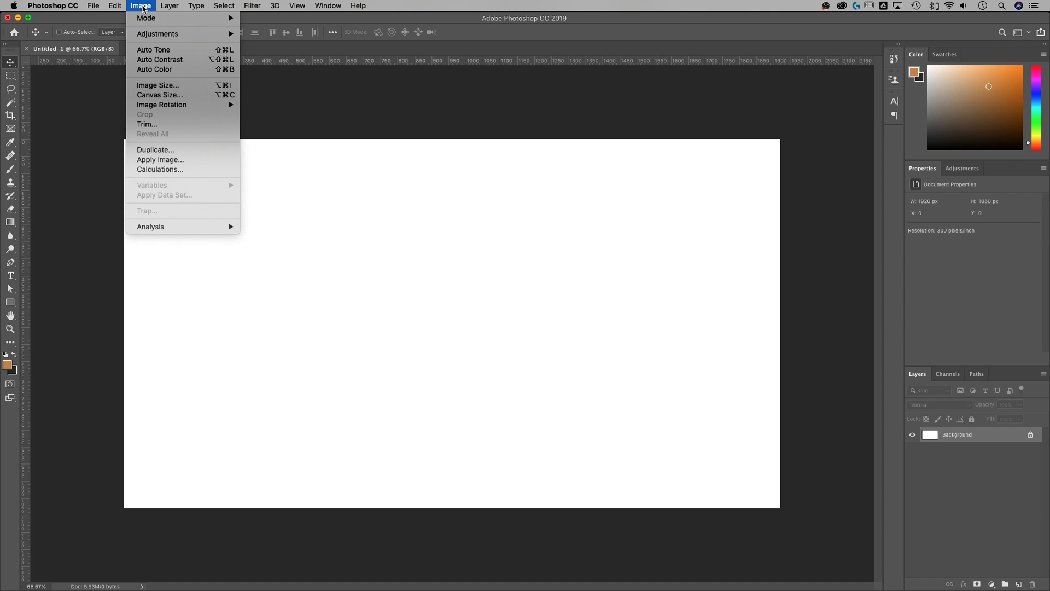
pyautogui.click(169, 95)
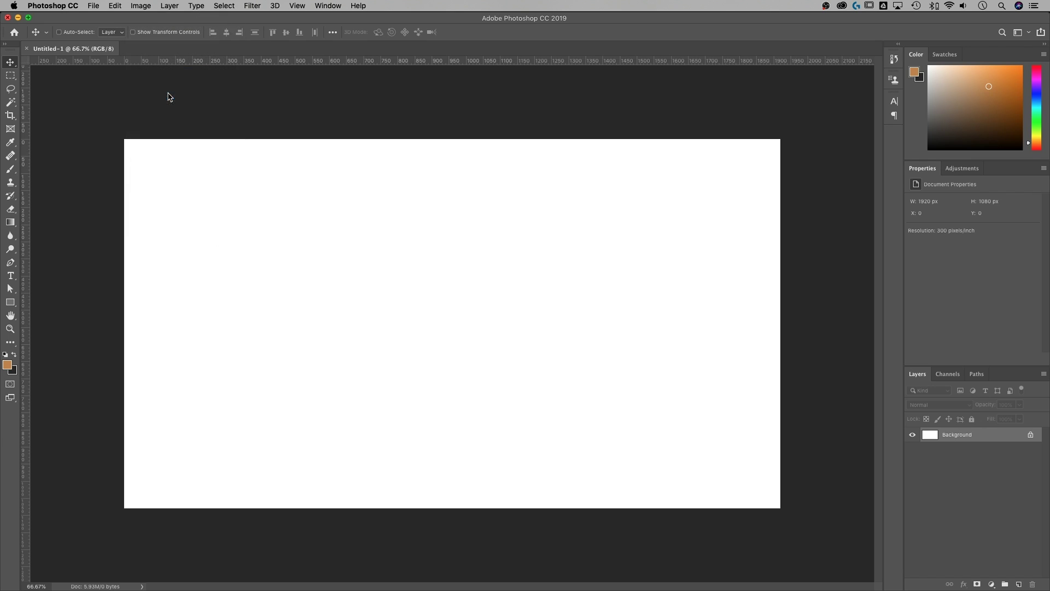
pyautogui.moveTo(488, 183); pyautogui.dragTo(382, 180)
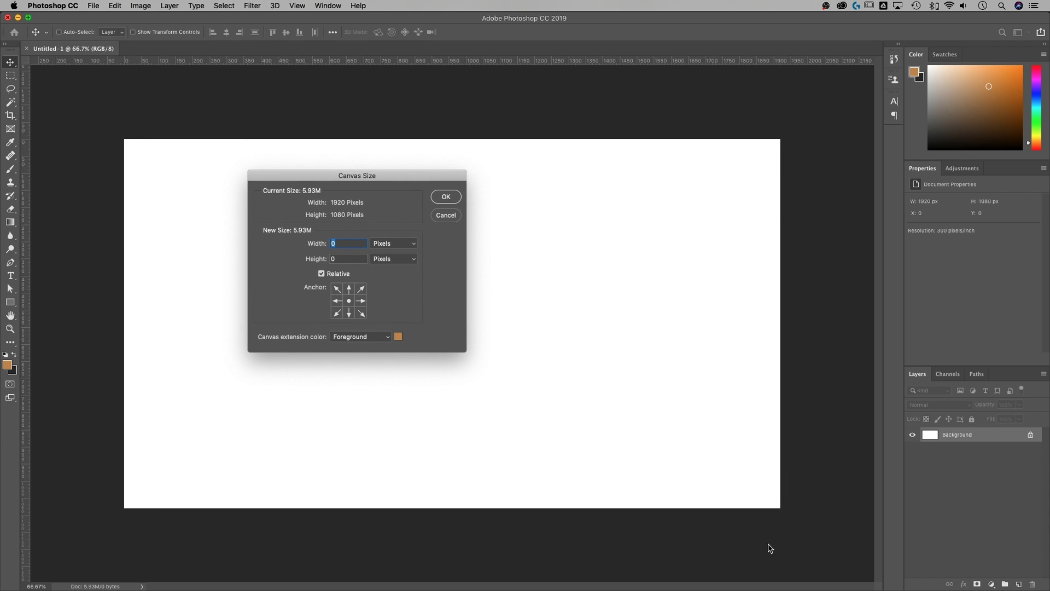
# Step: Turn off Relative so the fields read 1920 × 1080 pixels, then select the height value
pyautogui.moveTo(377, 176); pyautogui.dragTo(382, 169)
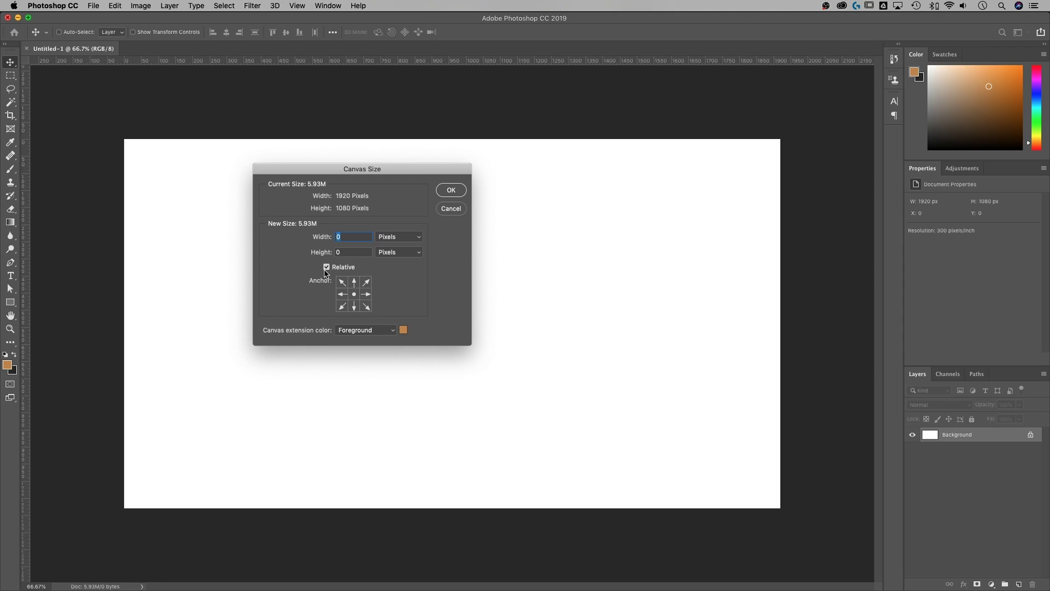
pyautogui.click(326, 267)
pyautogui.moveTo(358, 251); pyautogui.dragTo(337, 252)
# Step: Keep Pixels as the unit and enter 2000 for both width and height
pyautogui.click(419, 237)
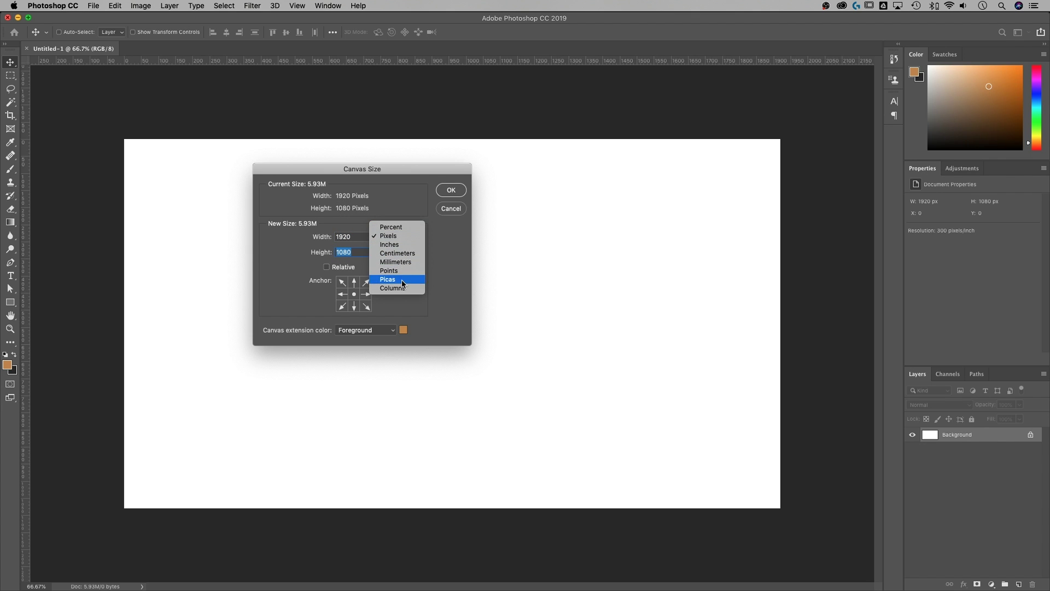
pyautogui.click(445, 253)
pyautogui.moveTo(360, 236); pyautogui.dragTo(310, 236)
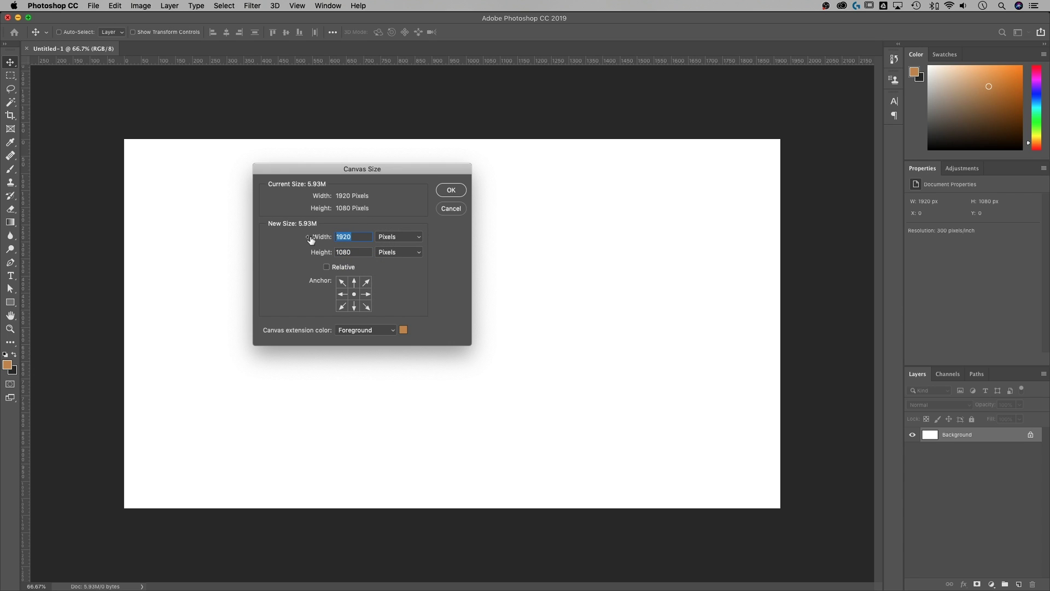
pyautogui.write('2000')
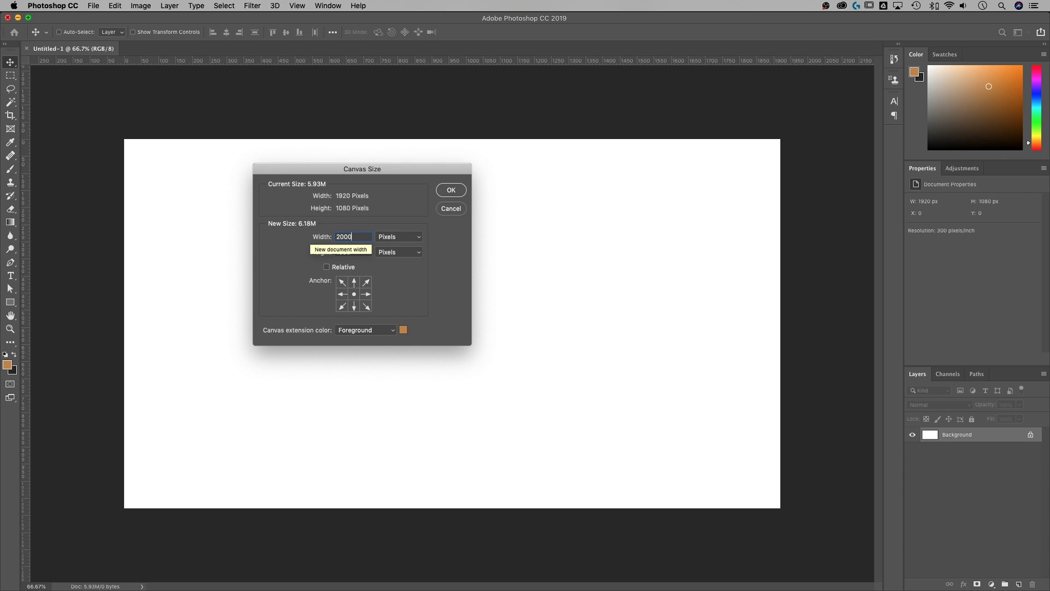
pyautogui.press('Tab')
pyautogui.write('2000')
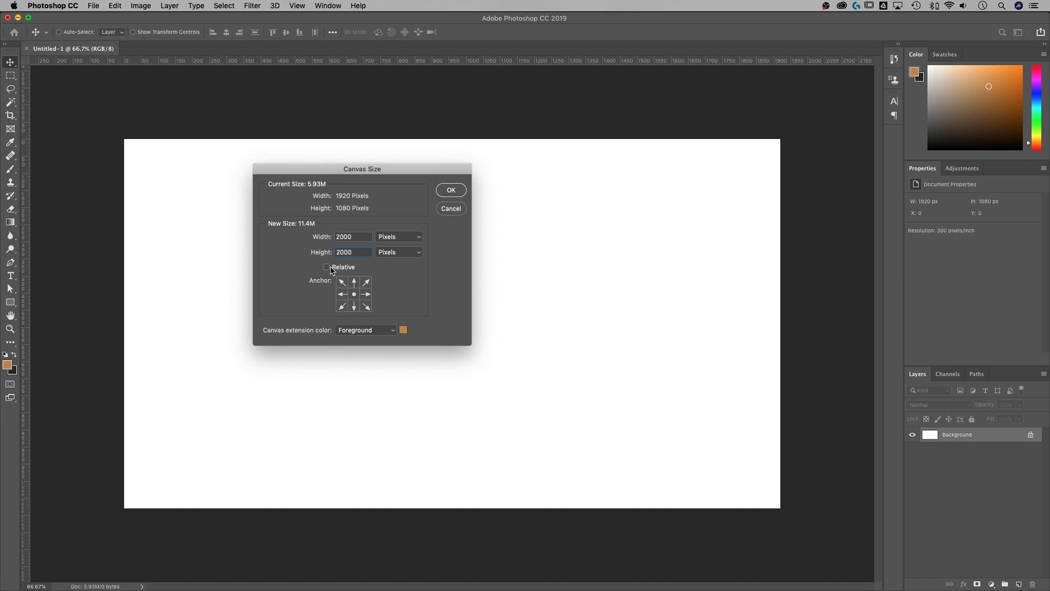
# Step: Switch Relative back on, try 0 and 0, then 80 for the width
pyautogui.click(327, 267)
pyautogui.click(350, 238)
pyautogui.write('0')
pyautogui.press('Tab')
pyautogui.write('0')
pyautogui.click(341, 236)
pyautogui.write('80')
pyautogui.press('super+a')
# Step: Turn Relative off again and enter 2000 × 2000 pixels
pyautogui.click(327, 268)
pyautogui.write('2000')
pyautogui.press('Tab')
pyautogui.write('2000')
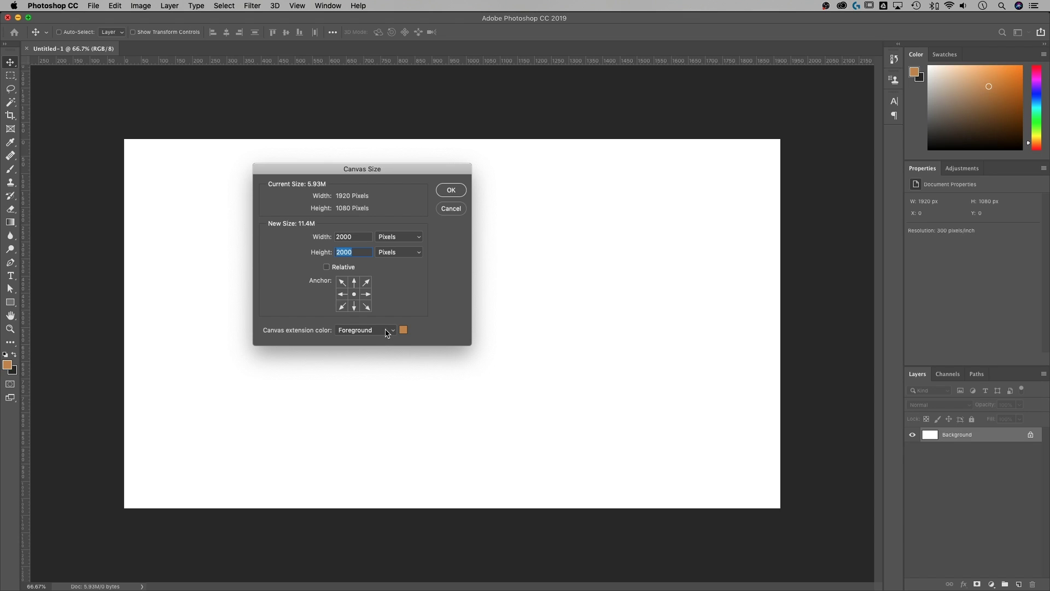
# Step: Keep the orange Foreground as the extension colour and apply the 2000 × 2000 canvas
pyautogui.click(386, 331)
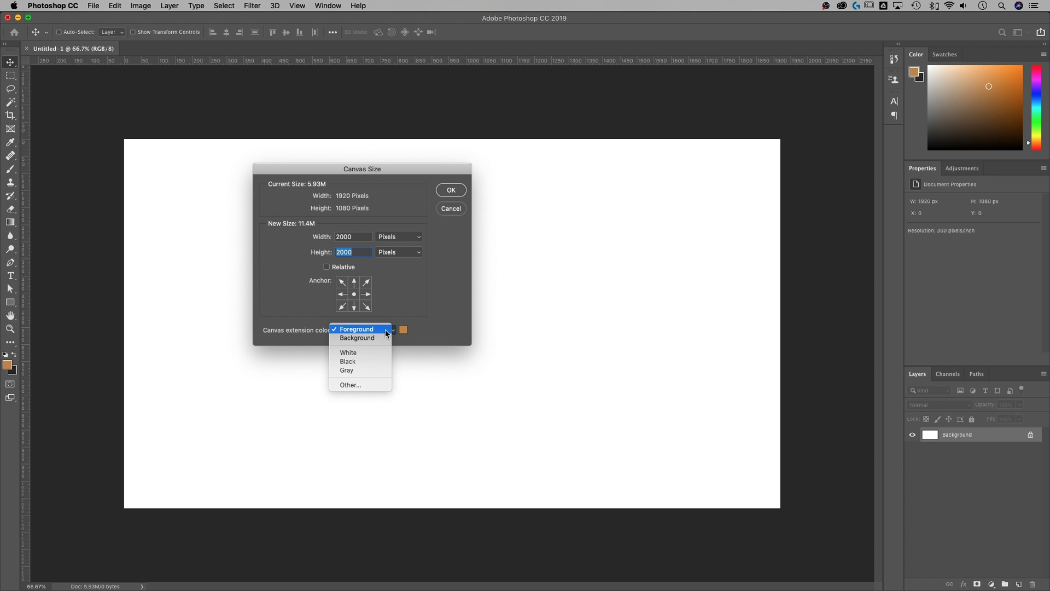
pyautogui.click(367, 331)
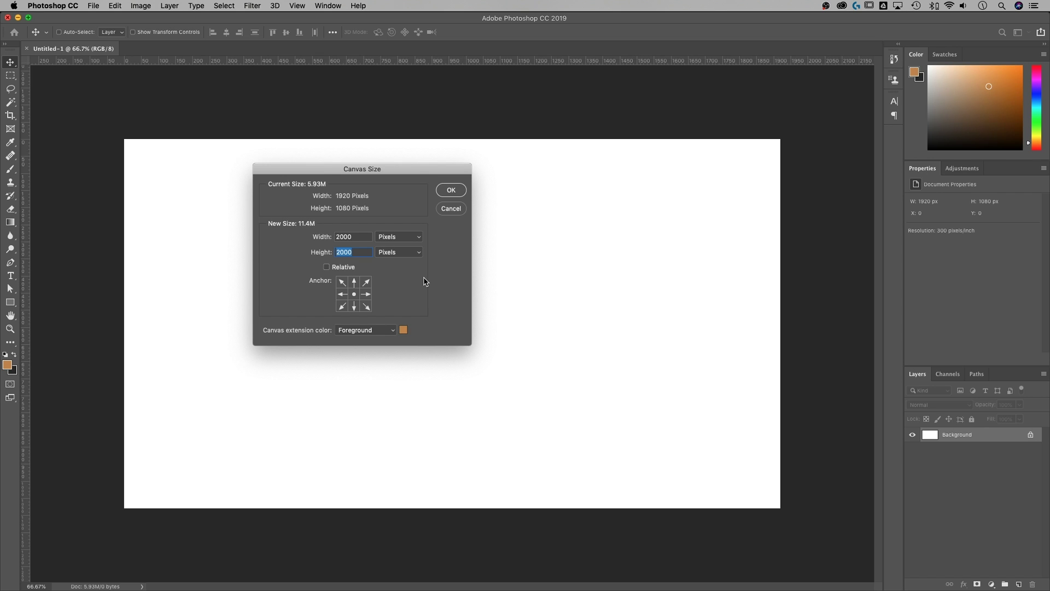
pyautogui.press('Tab')
pyautogui.click(452, 191)
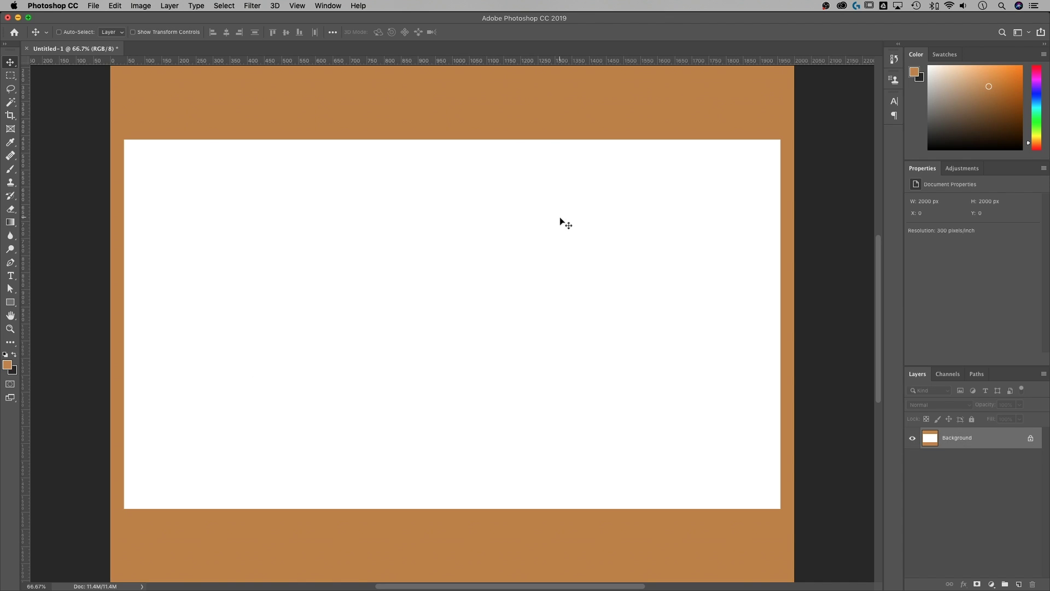
# Step: Zoom out to 33.3% to see the whole 2000 × 2000 canvas
pyautogui.press('super+minus')
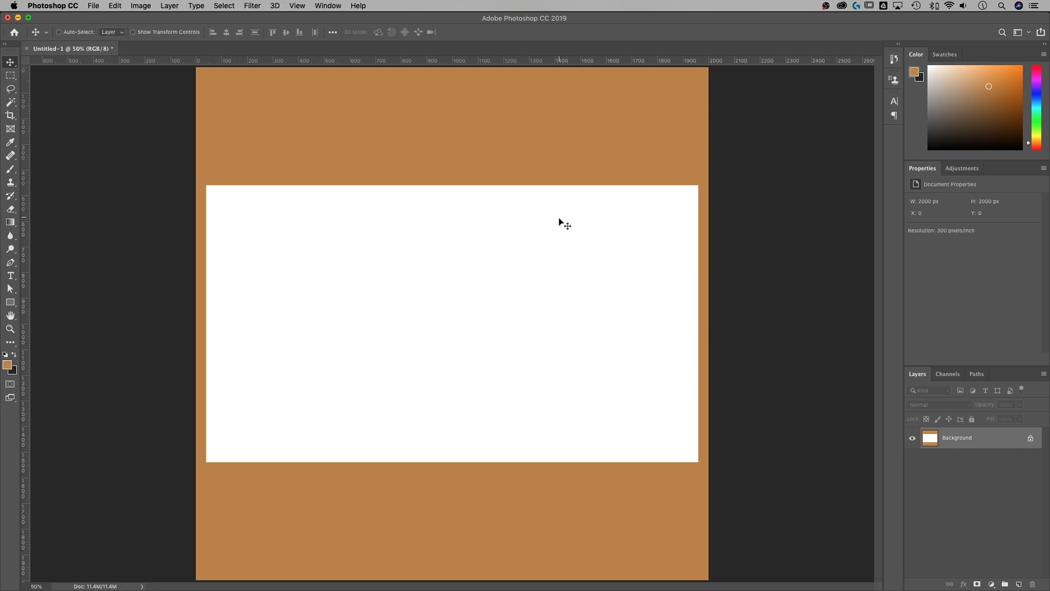
pyautogui.press('super+minus')
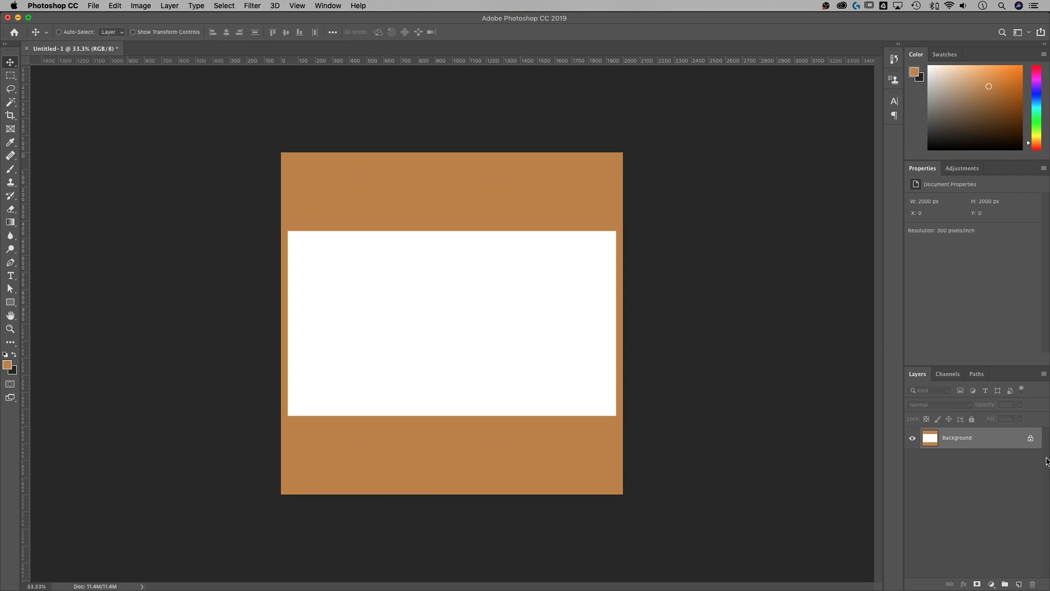
# Step: Unlock the Background into Layer 0 and fill it with White
pyautogui.click(1031, 438)
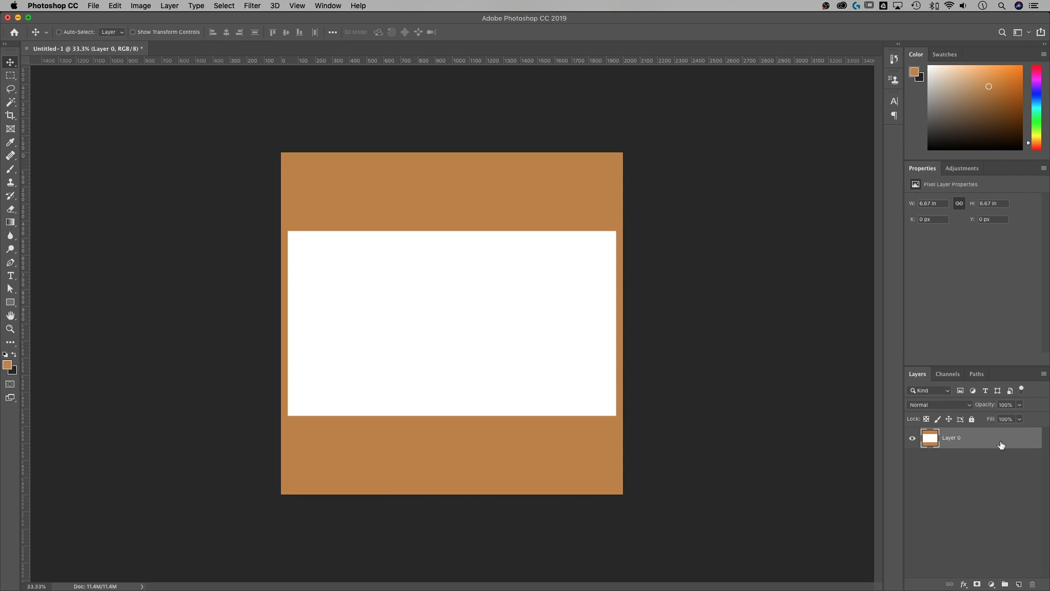
pyautogui.press('i')
pyautogui.hotkey('shift', 'BackSpace')
pyautogui.click(663, 315)
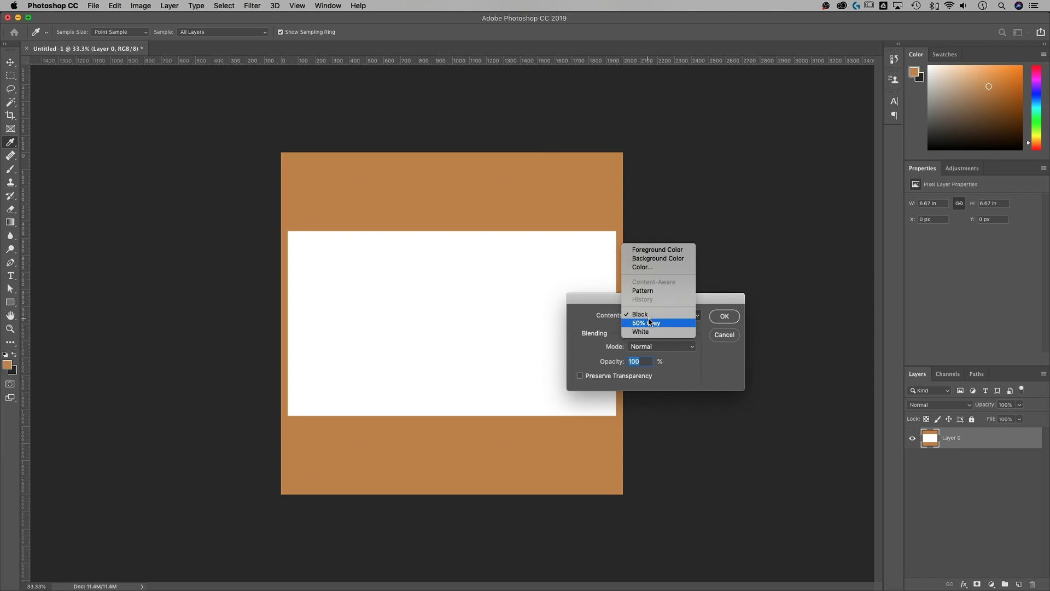
pyautogui.click(673, 331)
pyautogui.click(724, 316)
pyautogui.press('v')
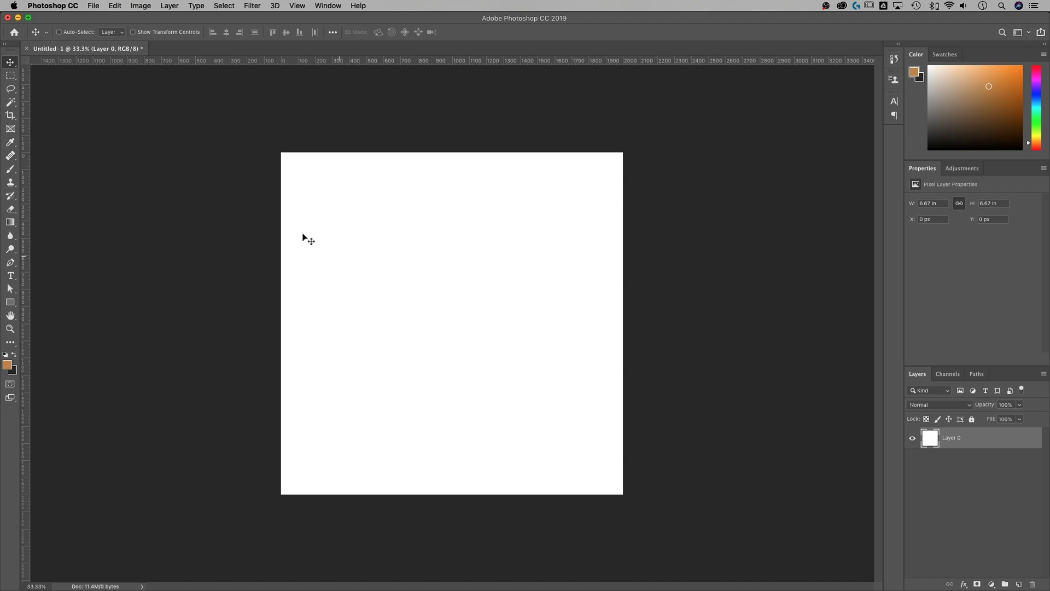
pyautogui.click(141, 5)
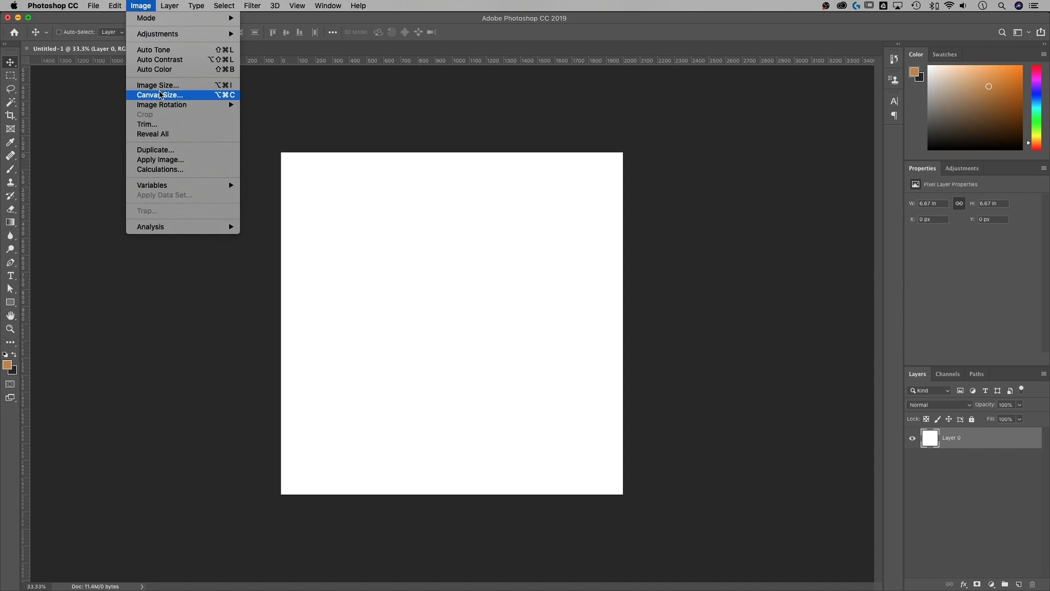
# Step: Set the canvas width to 1000 px in Canvas Size and accept the clipping warning
pyautogui.click(160, 95)
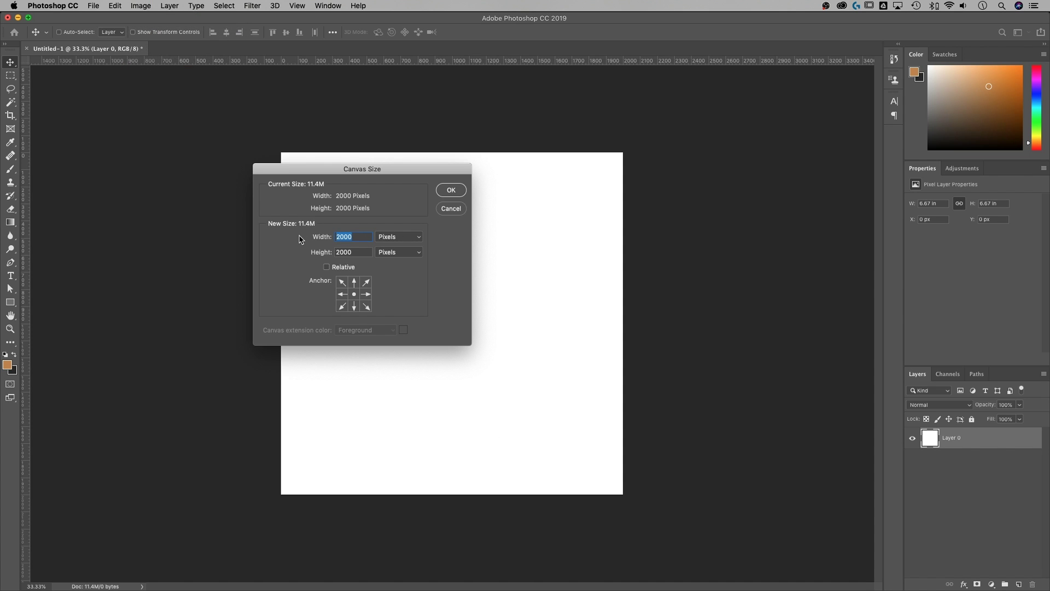
pyautogui.write('1000')
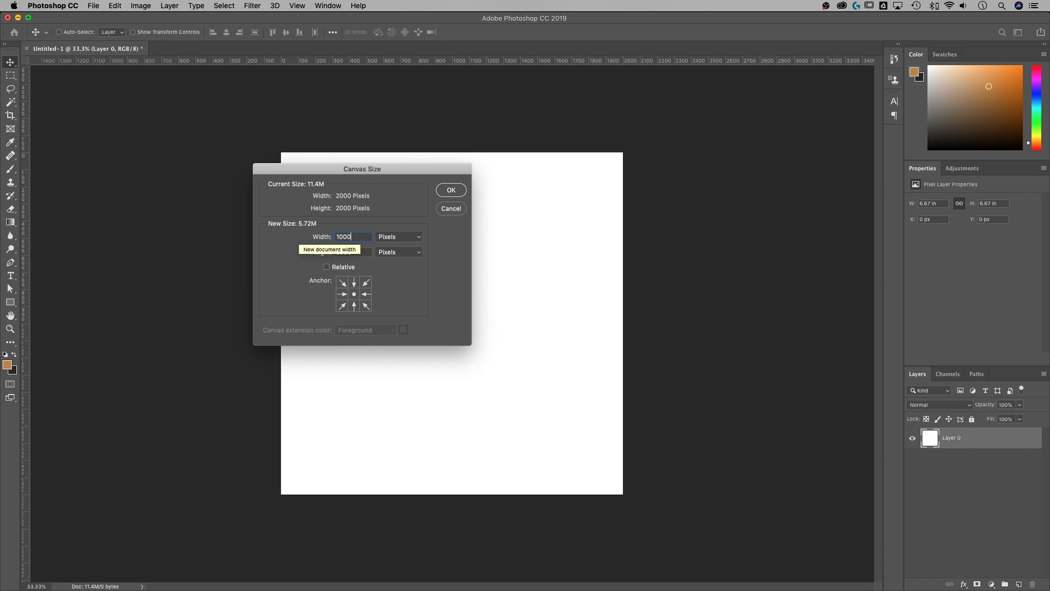
pyautogui.click(451, 190)
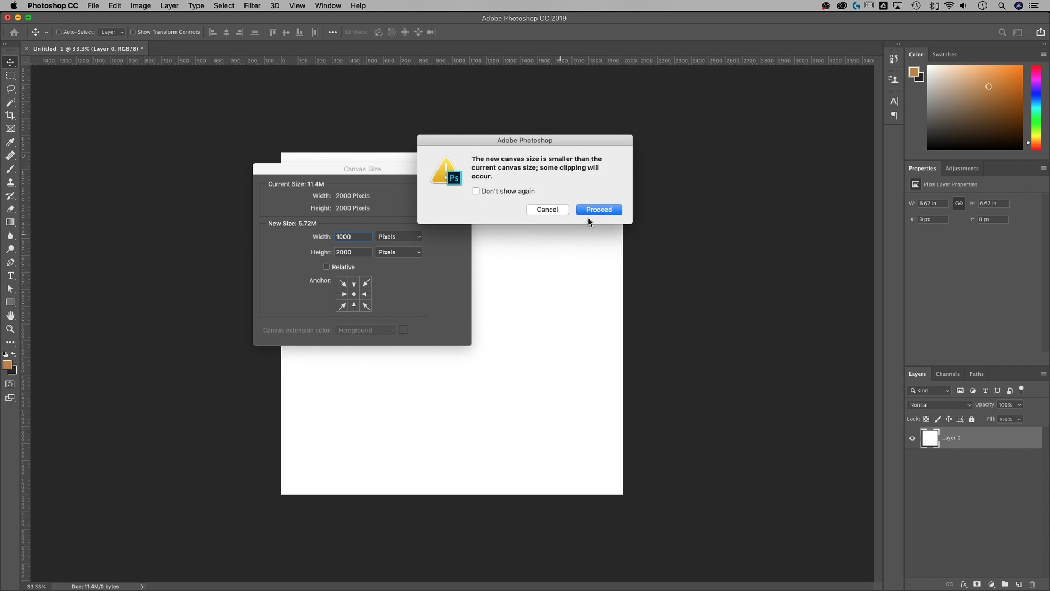
pyautogui.click(599, 210)
pyautogui.click(599, 209)
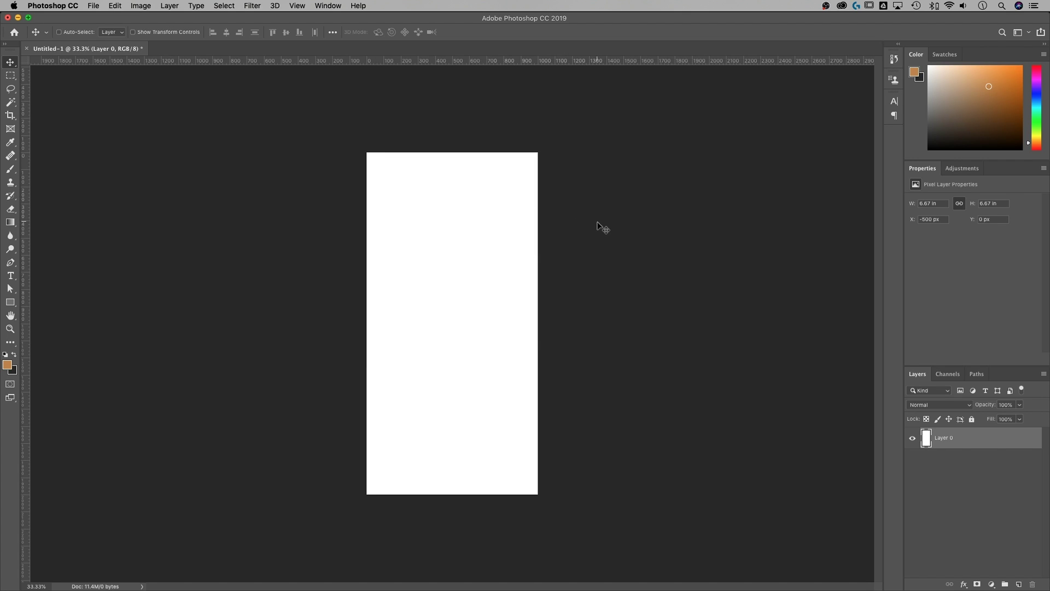